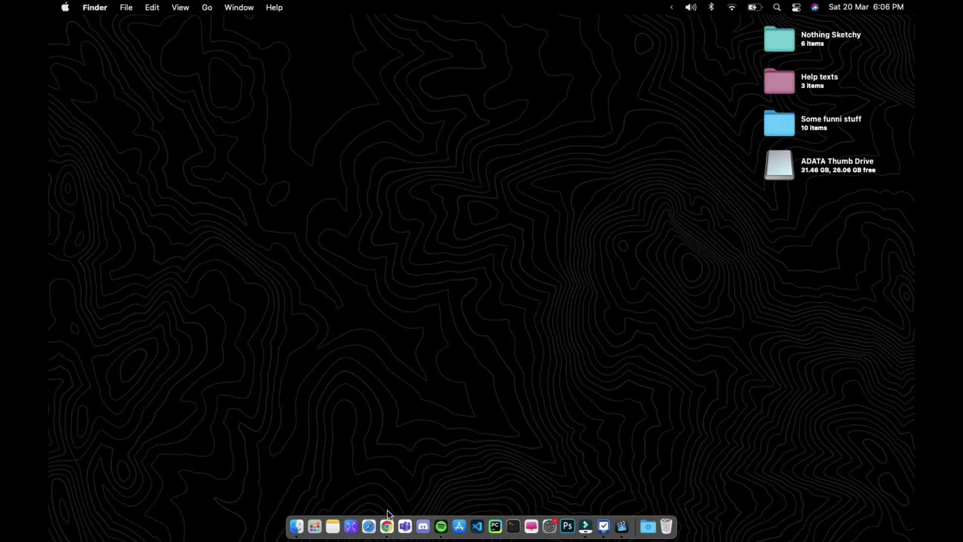
- Bring up Chrome showing the YouTube Music library, then open Spotify on its Home page
left_click(387, 526)
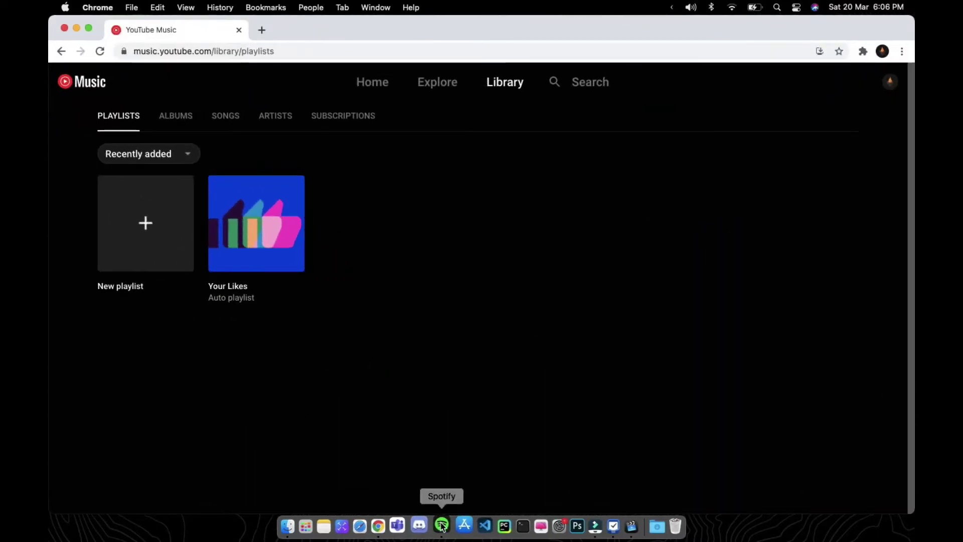
left_click(442, 526)
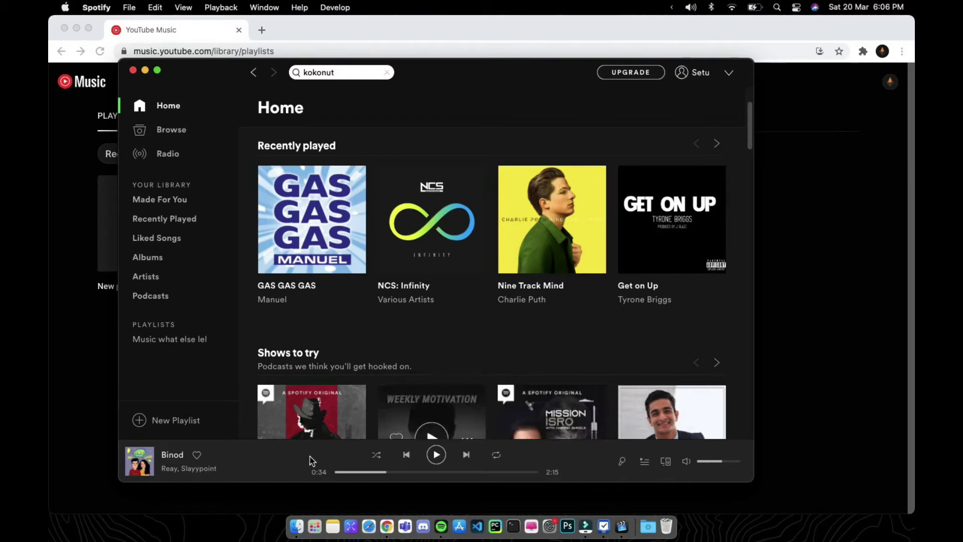
- Hide the Spotify and Chrome windows to reveal the empty Finder desktop
mouse_move(332, 221)
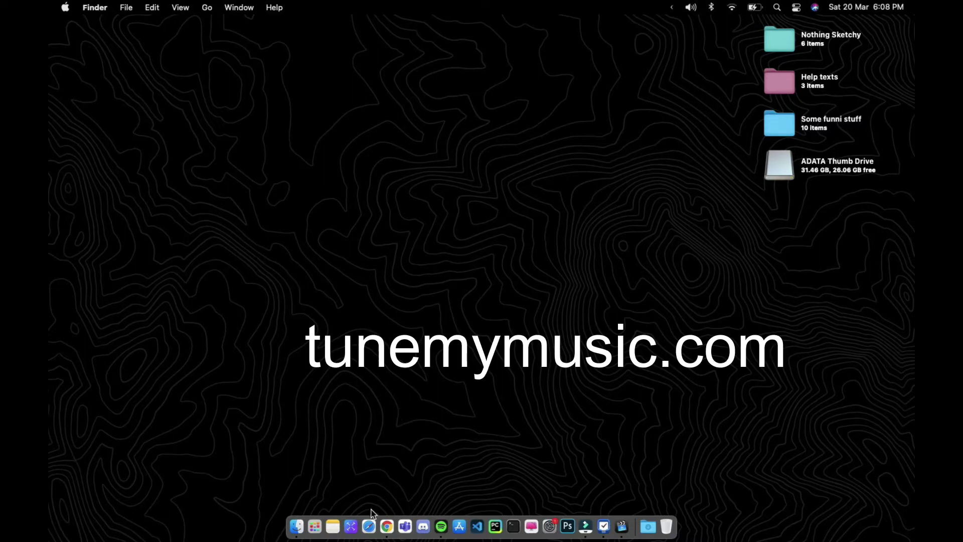
- Load tunemymusic.com in a new Chrome tab
left_click(387, 527)
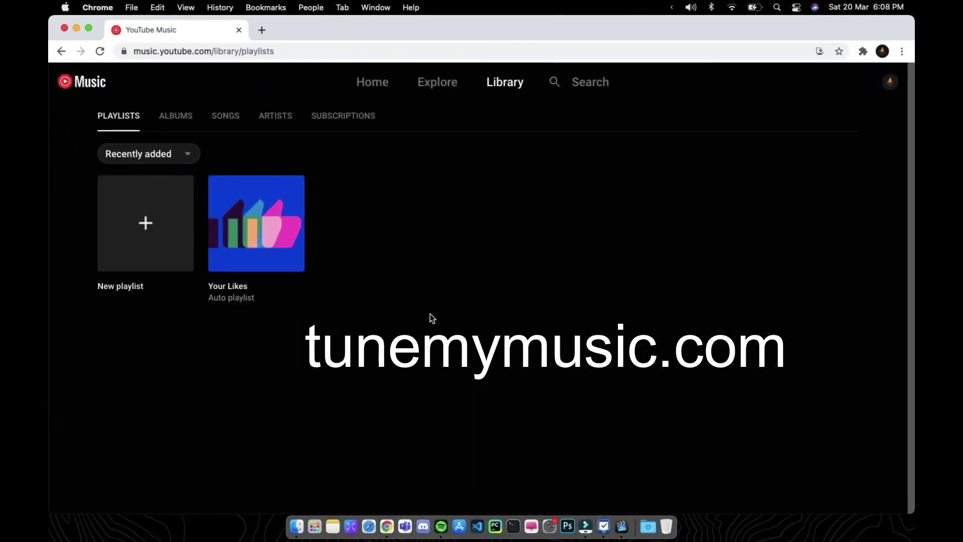
key("super+t")
type("tune")
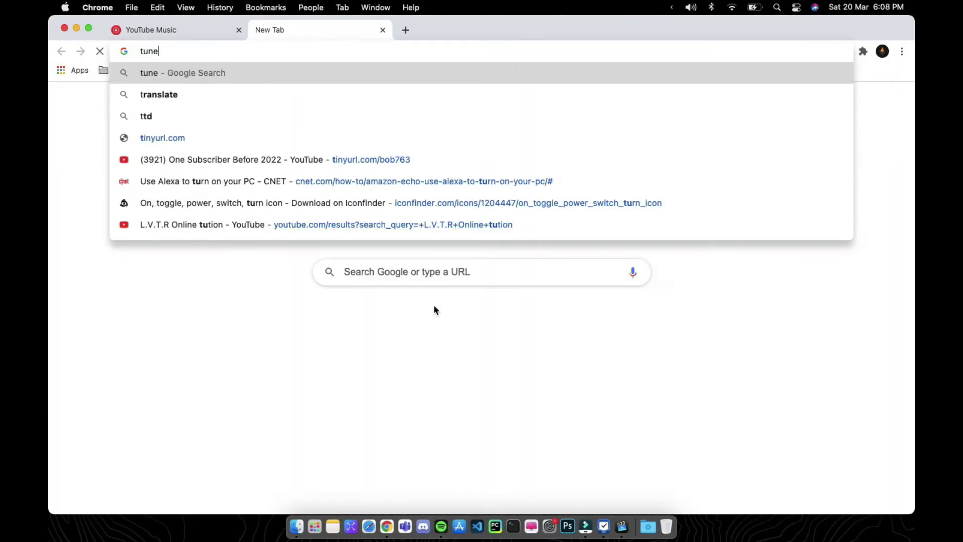
type("mymusic.com")
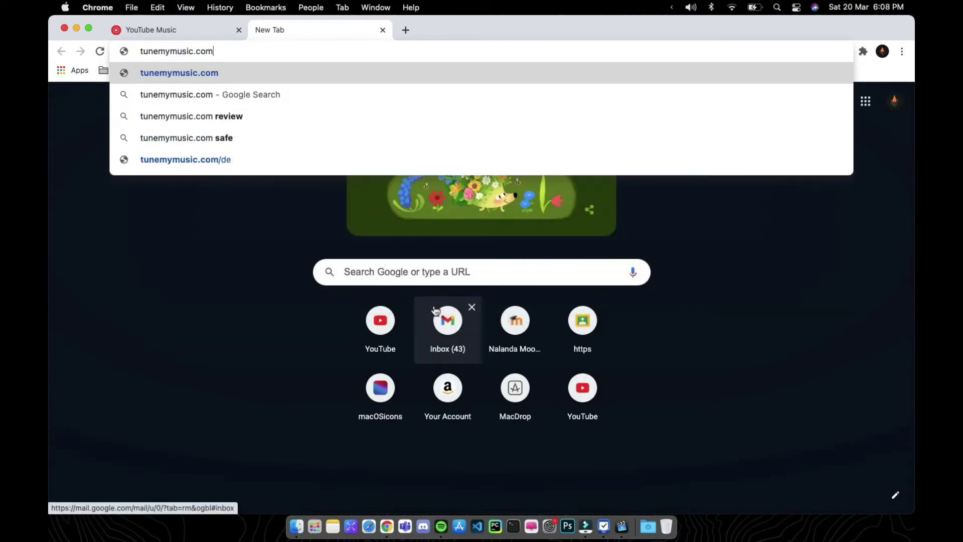
key("Return")
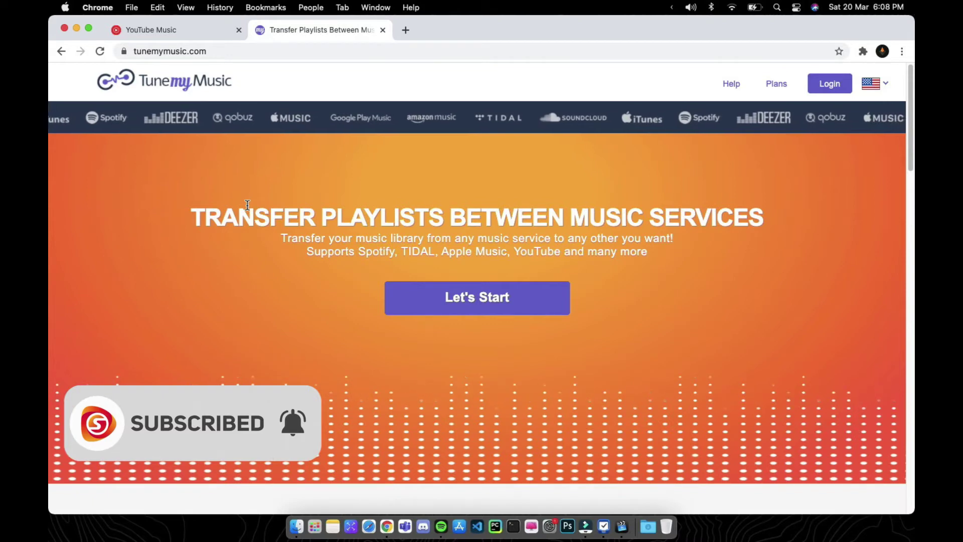
- Begin a playlist transfer on TuneMyMusic with Spotify as the source service
left_click(488, 299)
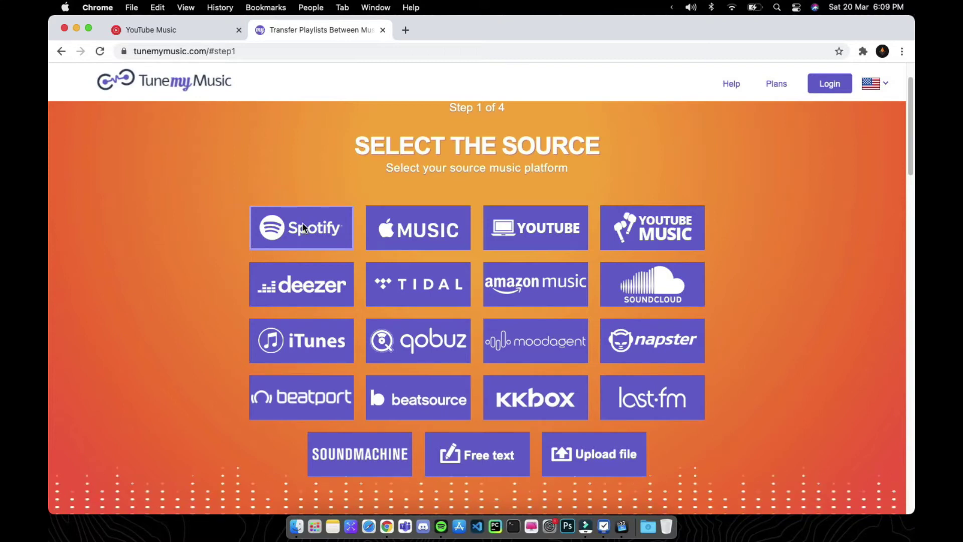
left_click(303, 227)
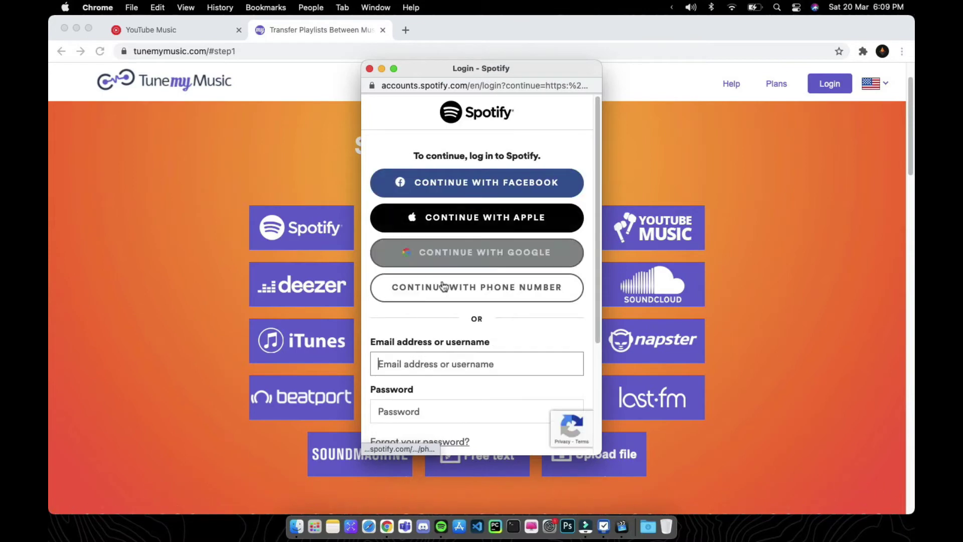
- Sign in to Spotify using a Google account to reach Select Playlists to Move
scroll(457, 323, "down", 2)
left_click(457, 318)
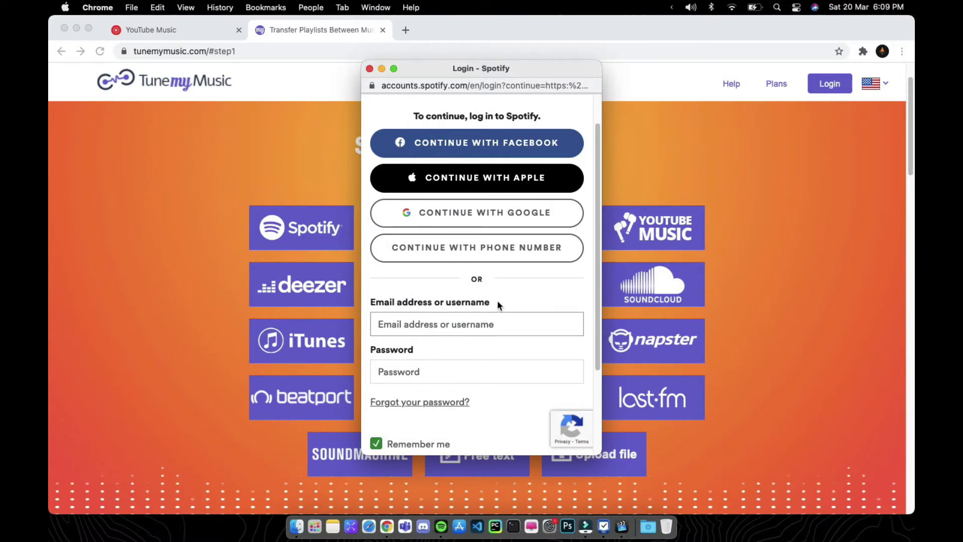
left_click_drag(498, 300, 450, 285)
left_click(426, 333)
left_click(426, 333)
left_click(499, 214)
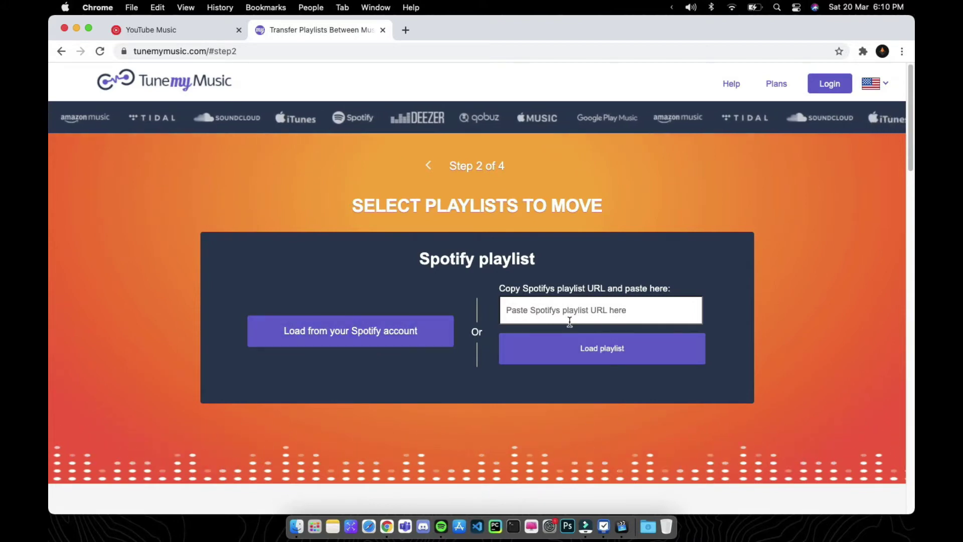
- Load the Spotify playlists, with Favorite Artists and Music what else lel selected, and continue to Select Destination
left_click(566, 317)
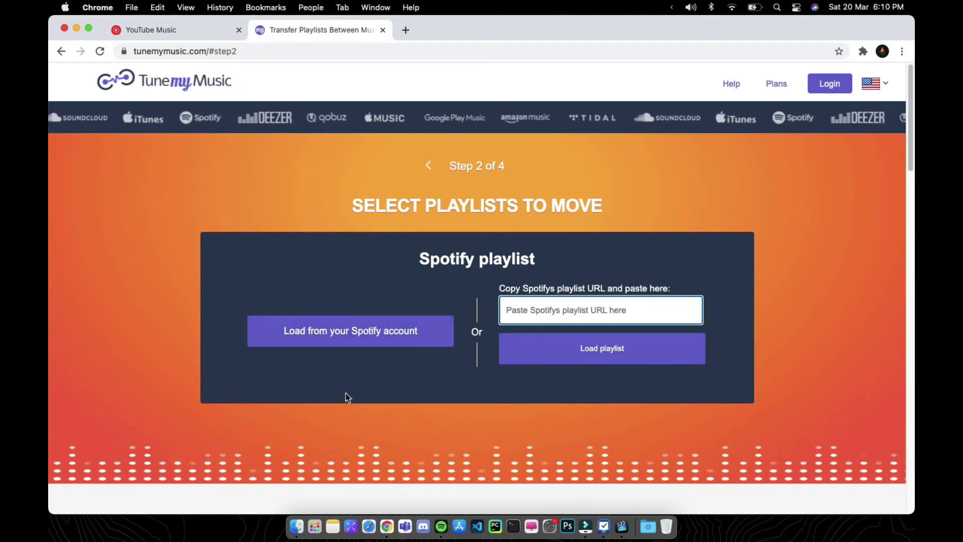
left_click(334, 340)
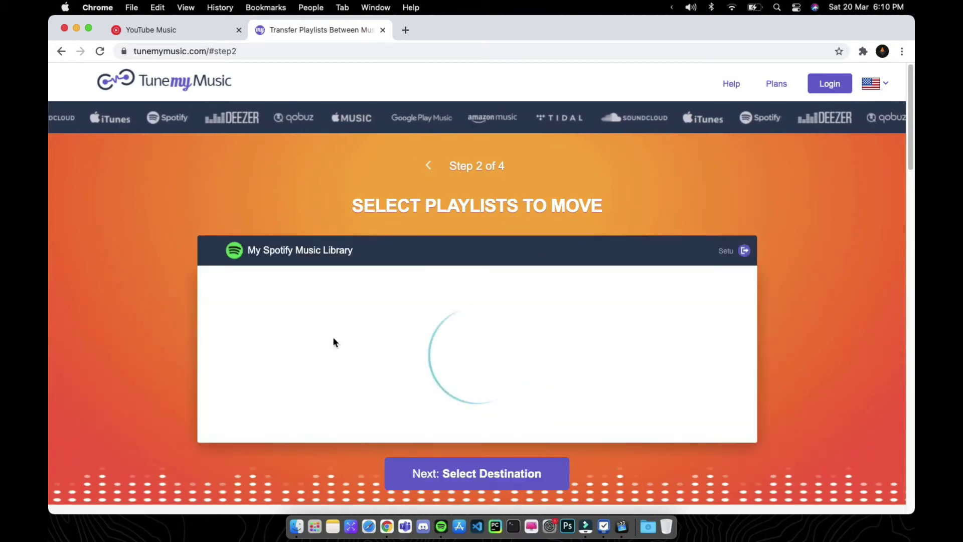
scroll(708, 291, "down", 1)
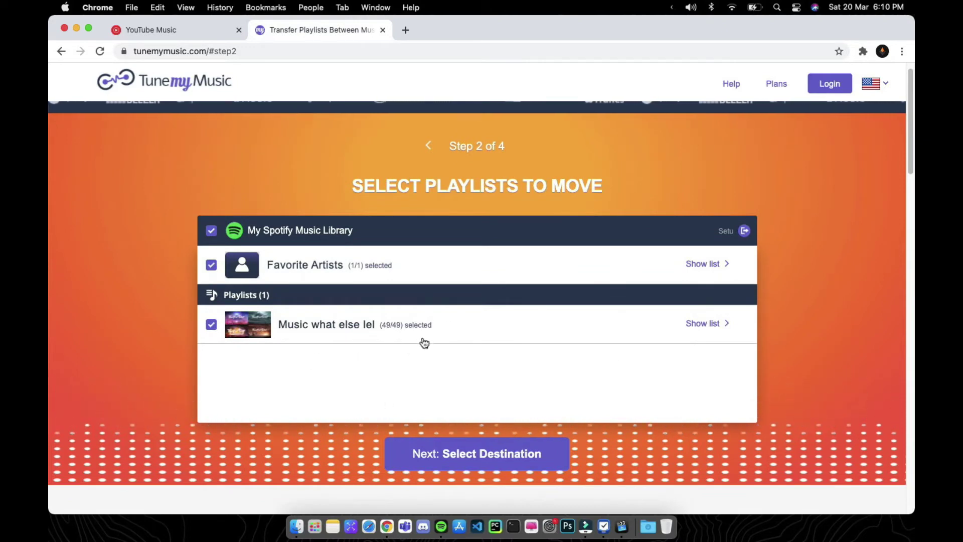
left_click(377, 333)
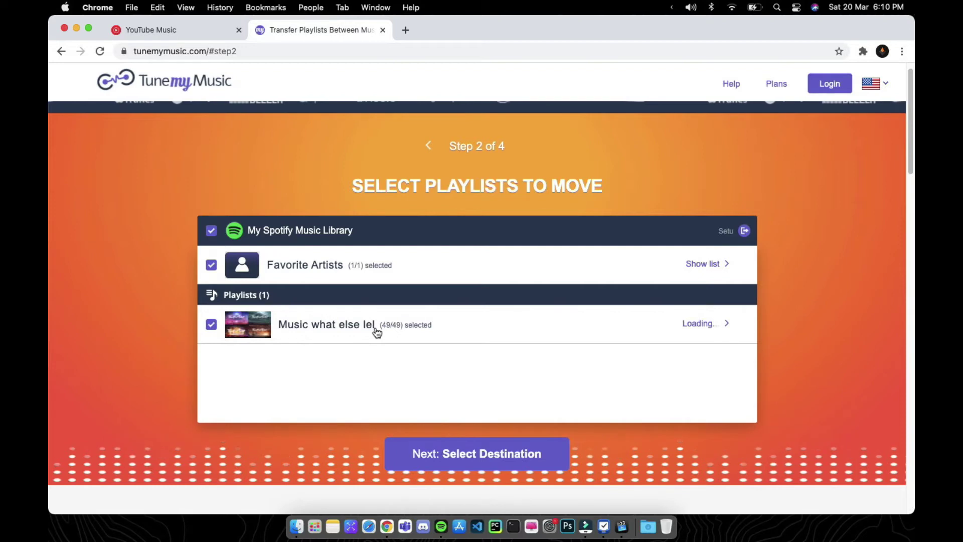
left_click(466, 468)
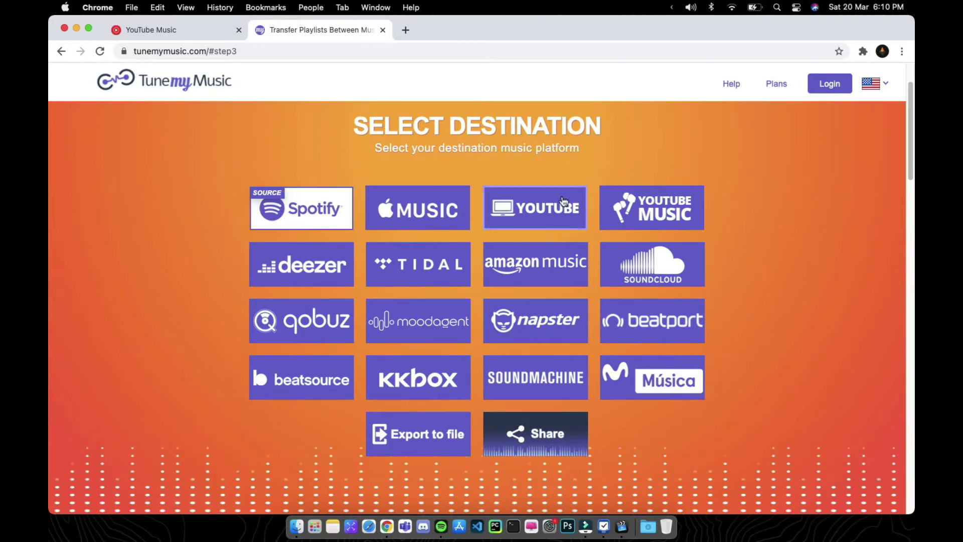
- Choose YouTube as the destination and start moving the 50 Spotify tracks
left_click(548, 202)
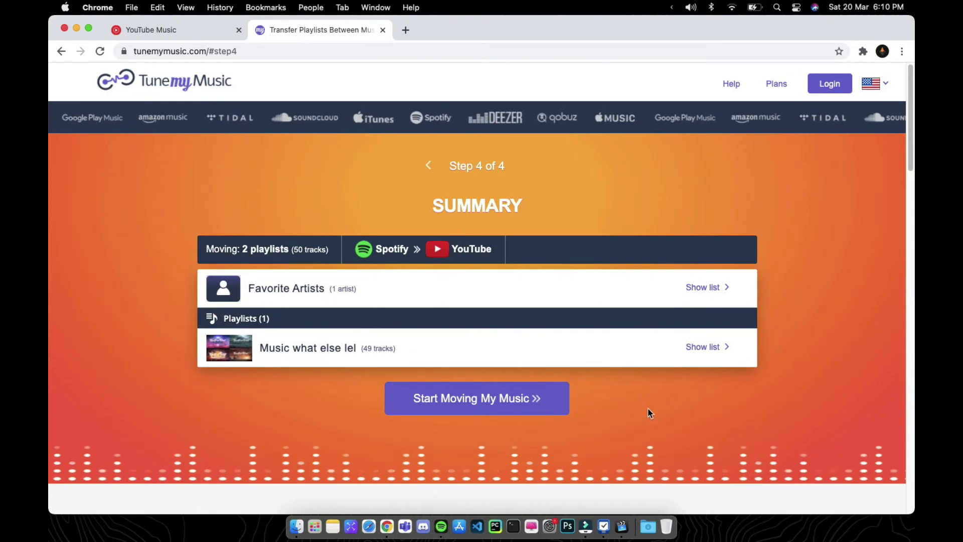
scroll(542, 275, "down", 3)
scroll(556, 370, "up", 2)
left_click(555, 365)
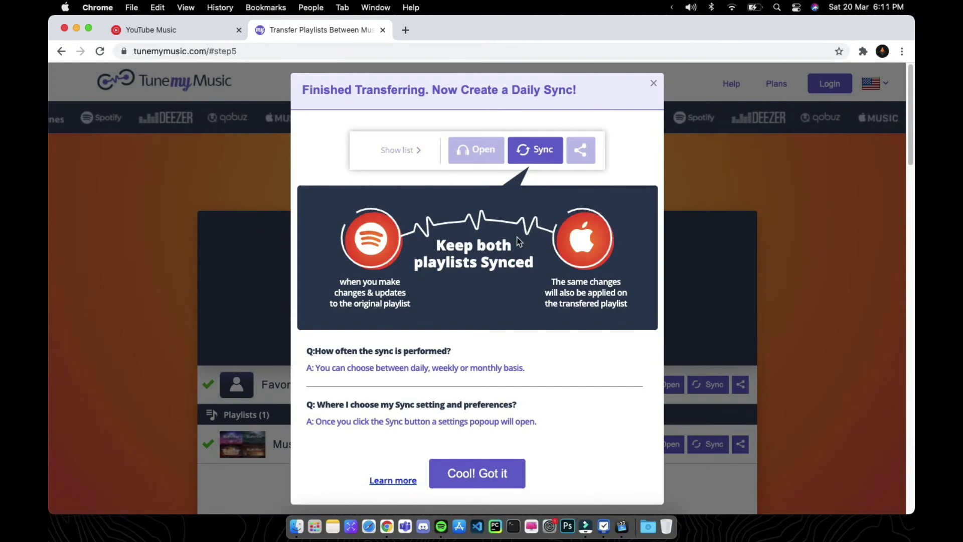
- Dismiss the daily-sync offer and list Music what else lel's results: 48 moved, 1 missing
left_click(477, 473)
scroll(552, 401, "down", 2)
left_click(597, 362)
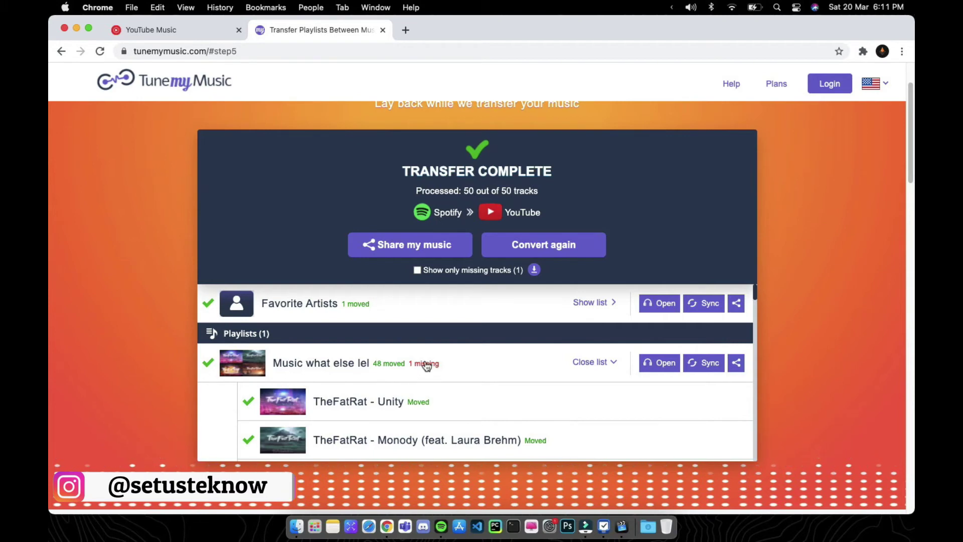
scroll(427, 355, "down", 15)
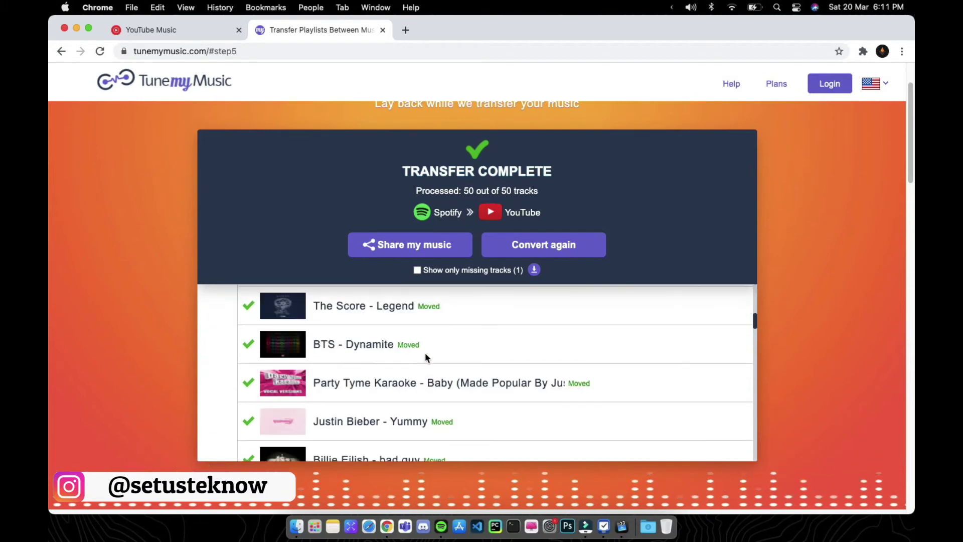
scroll(425, 353, "up", 2)
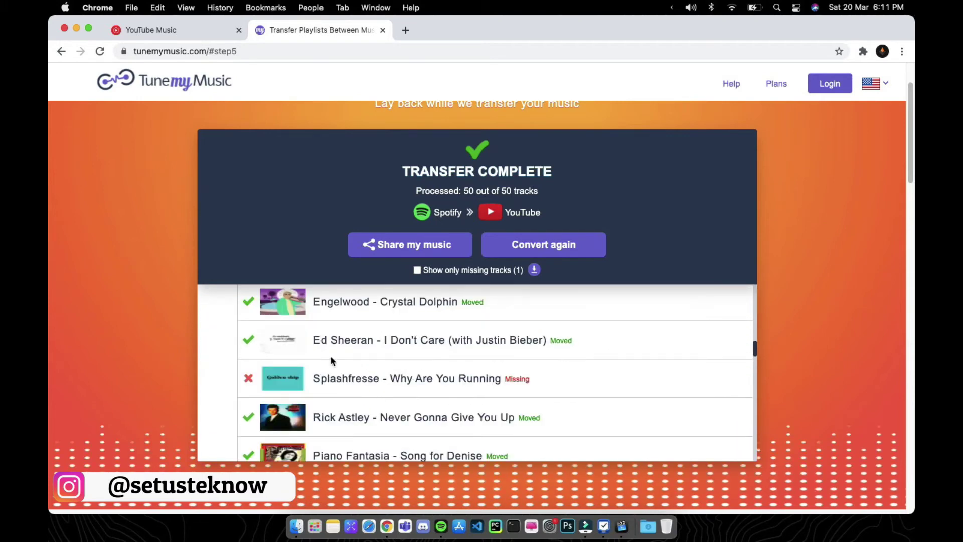
scroll(451, 387, "up", 15)
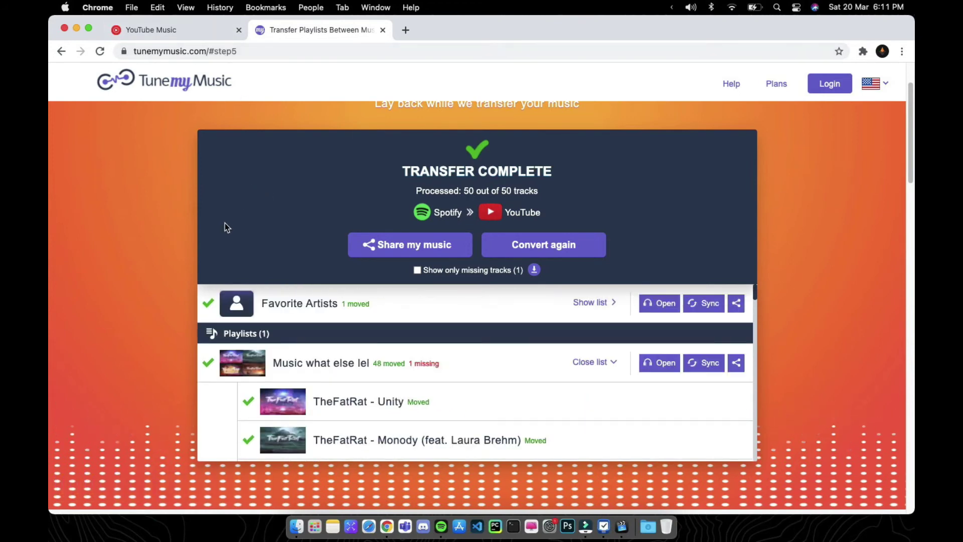
- Reload the YouTube Music library and open the new 48-song Music what else lel playlist to browse its tracks
left_click(191, 39)
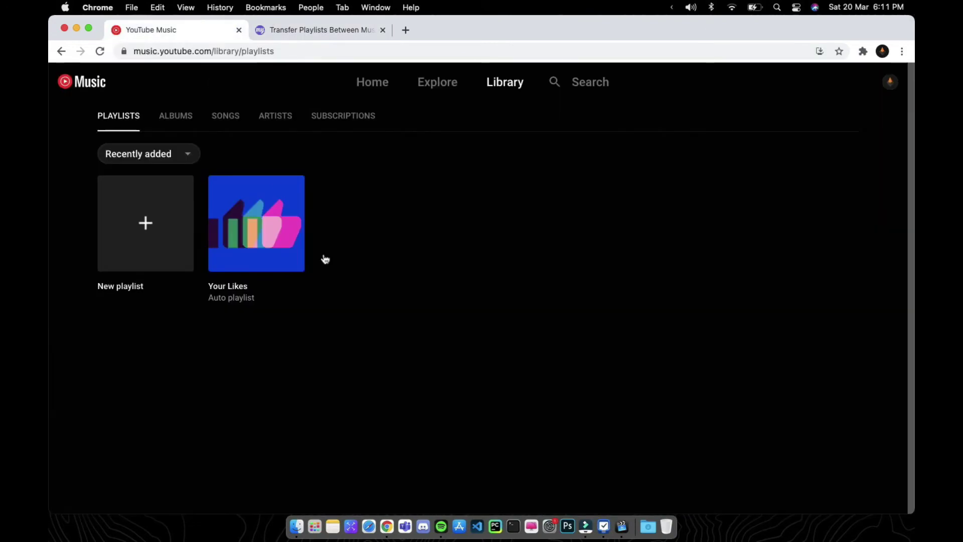
key("super+r")
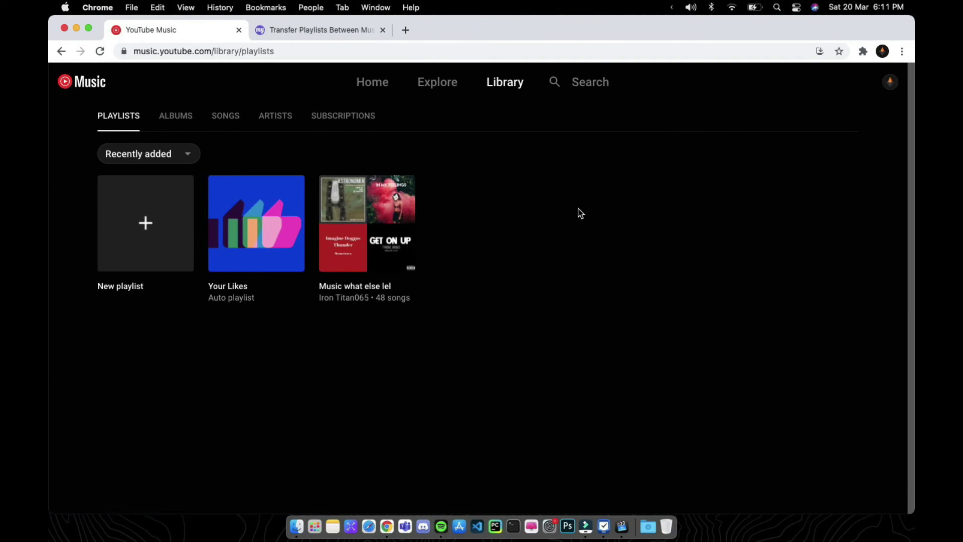
left_click(354, 207)
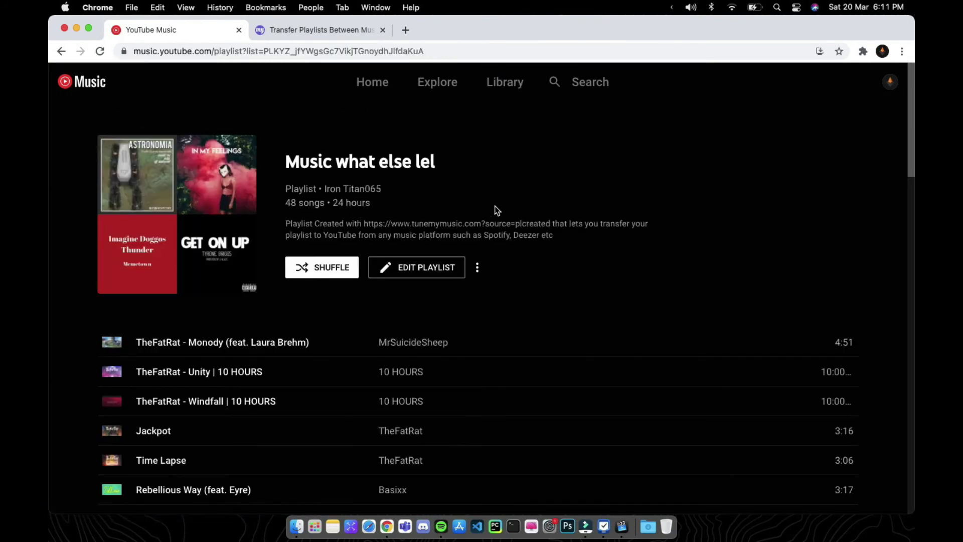
scroll(497, 211, "down", 3)
scroll(494, 209, "down", 5)
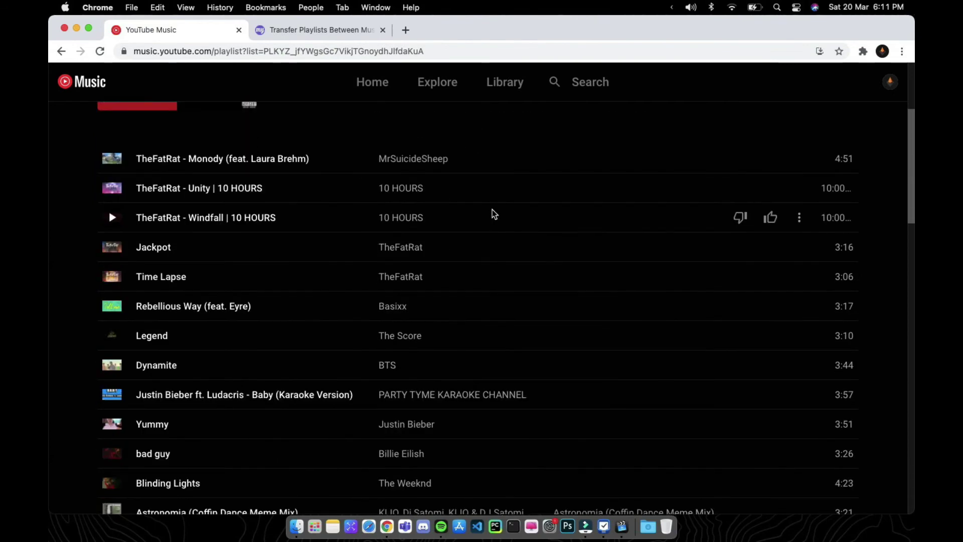
scroll(492, 209, "down", 20)
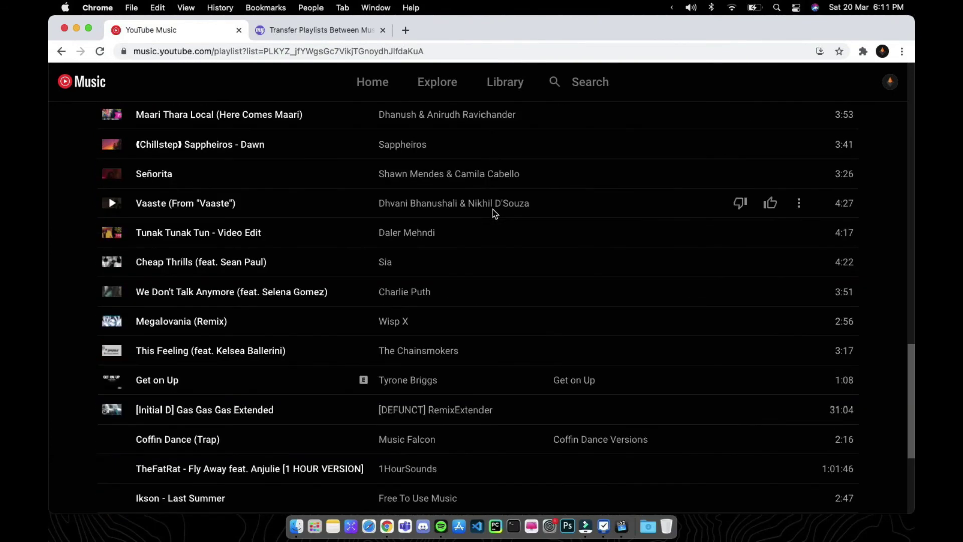
scroll(494, 215, "up", 5)
- Switch back to the TuneMyMusic tab showing 50 of 50 tracks processed, 48 moved, 1 missing
left_click(328, 30)
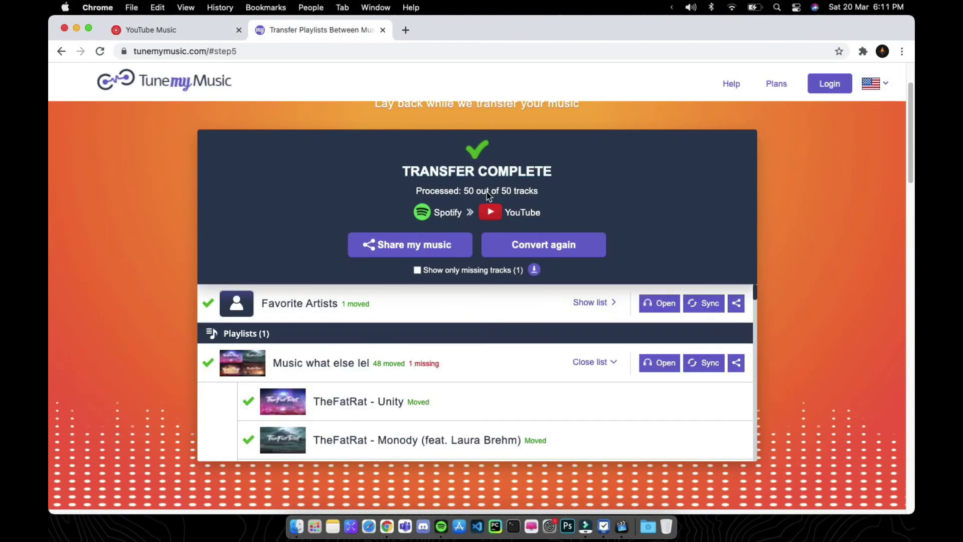